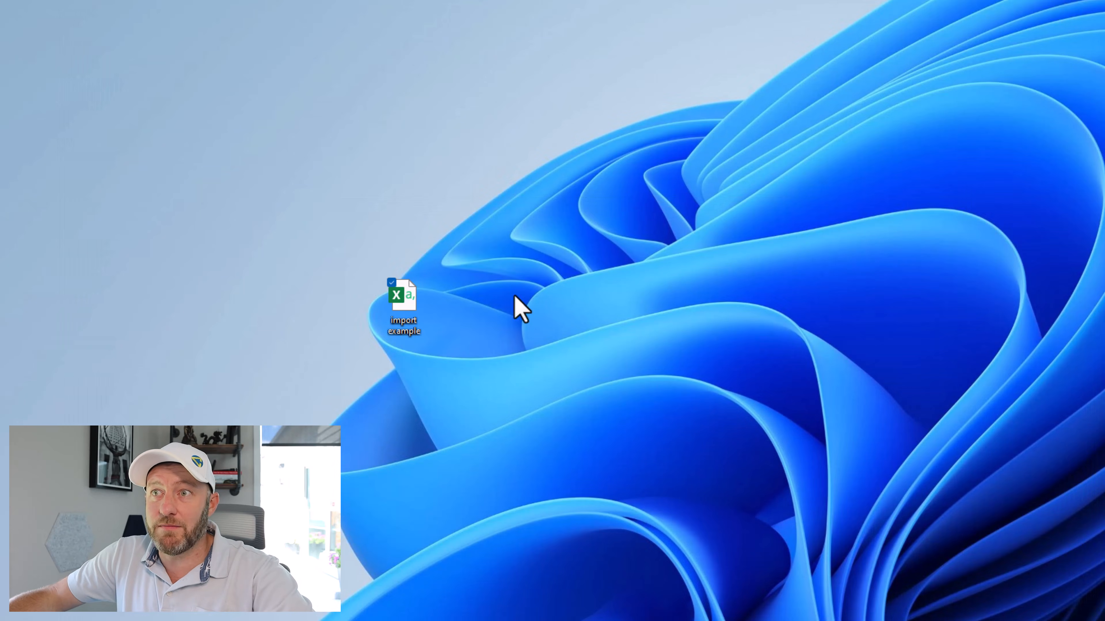
Open the import example CSV file and review its task rows and due dates
double_click(402, 303)
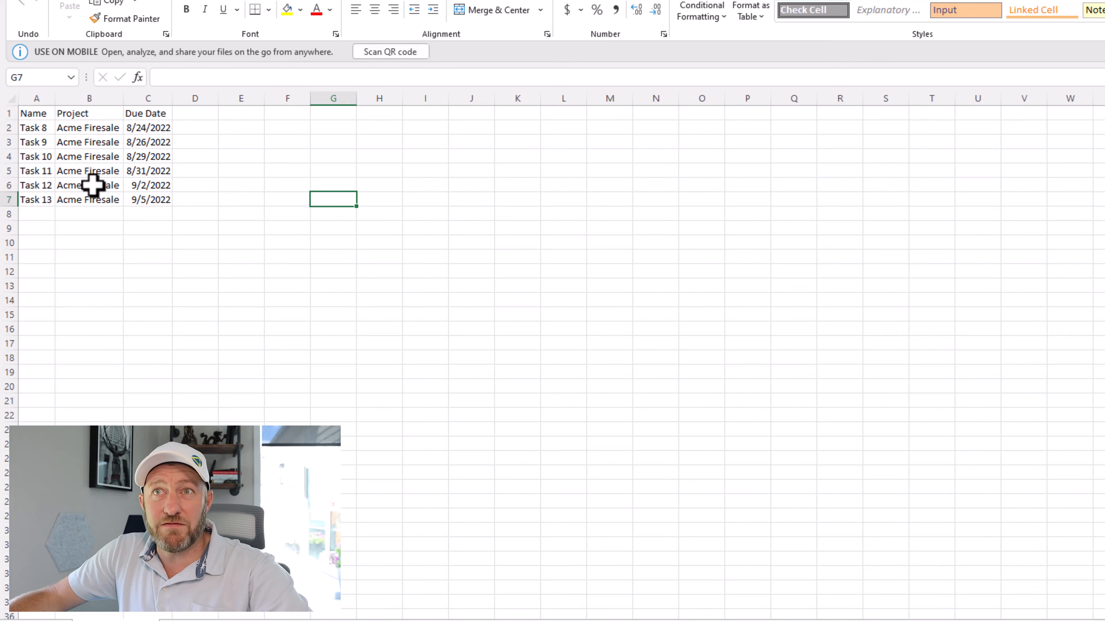
drag(147, 127, 149, 199)
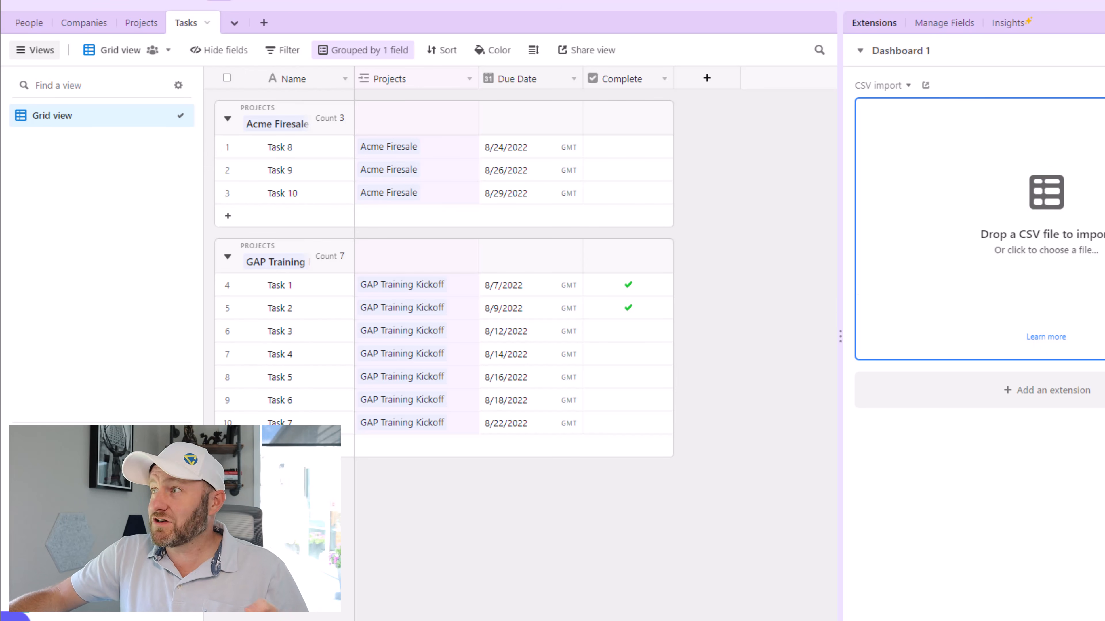
Load the import example CSV file into the CSV import extension with Tasks as the target table
drag(949, 479, 1022, 198)
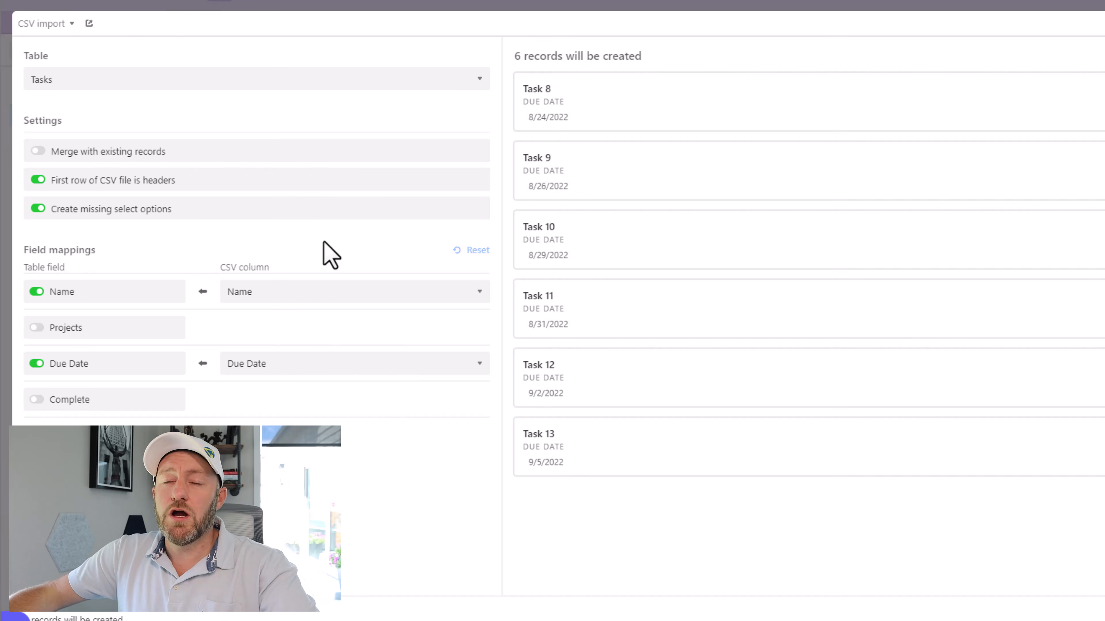
click(67, 82)
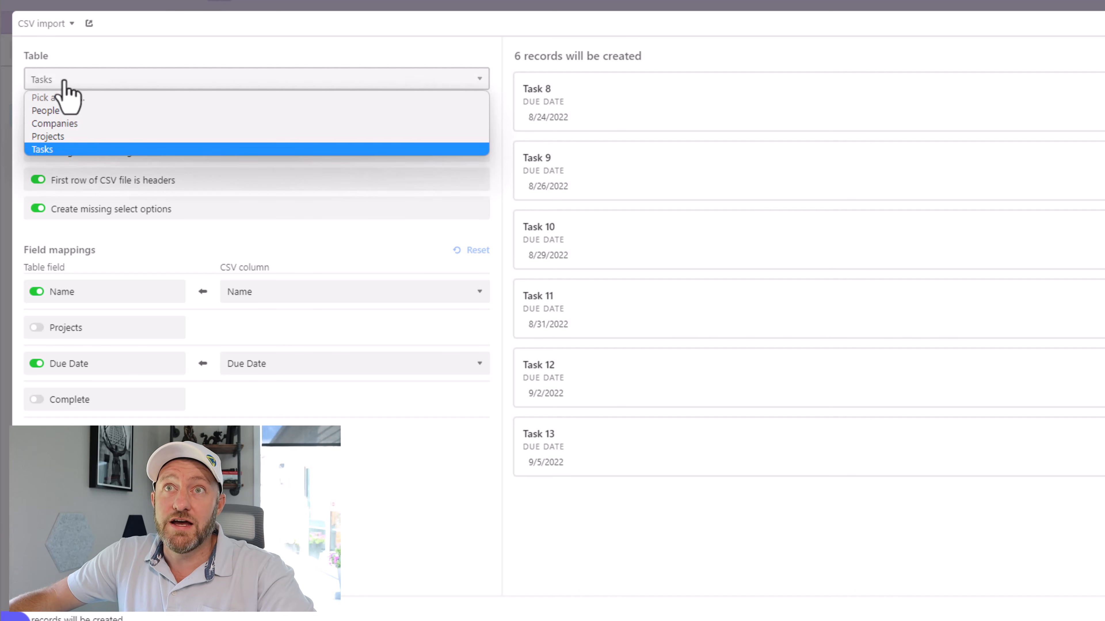
click(69, 151)
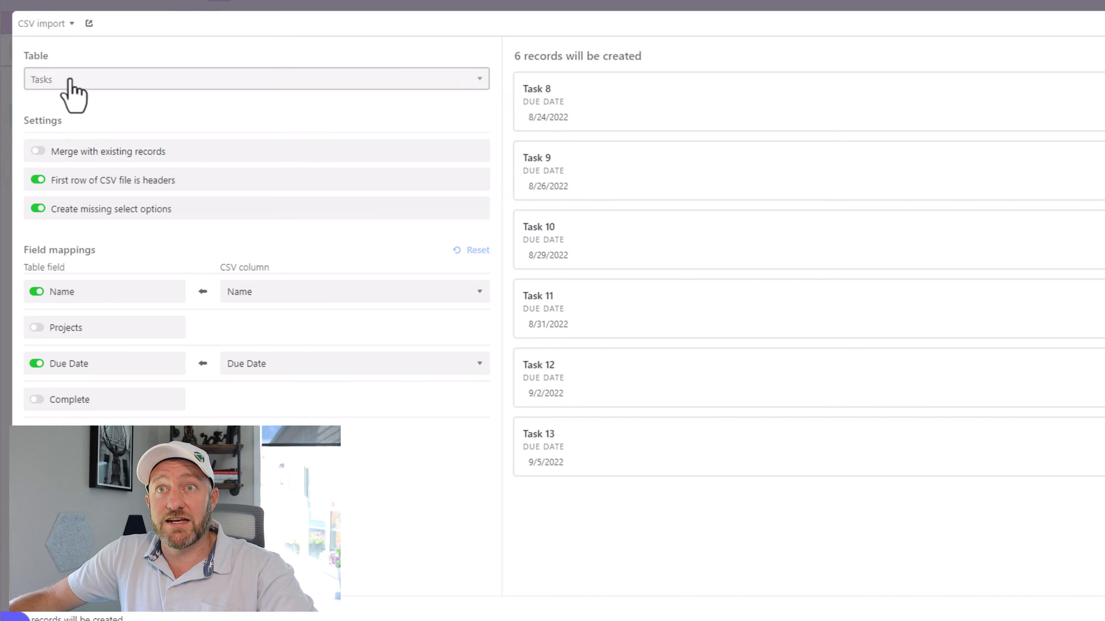
Set the import to merge with existing records, matching them on the Name field
click(72, 153)
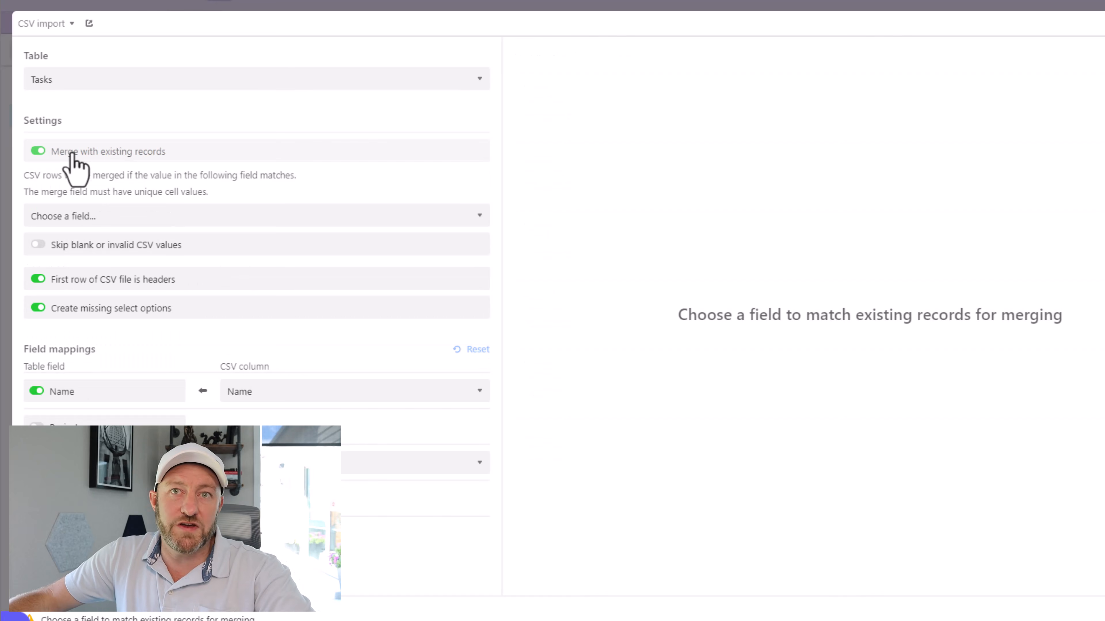
click(114, 222)
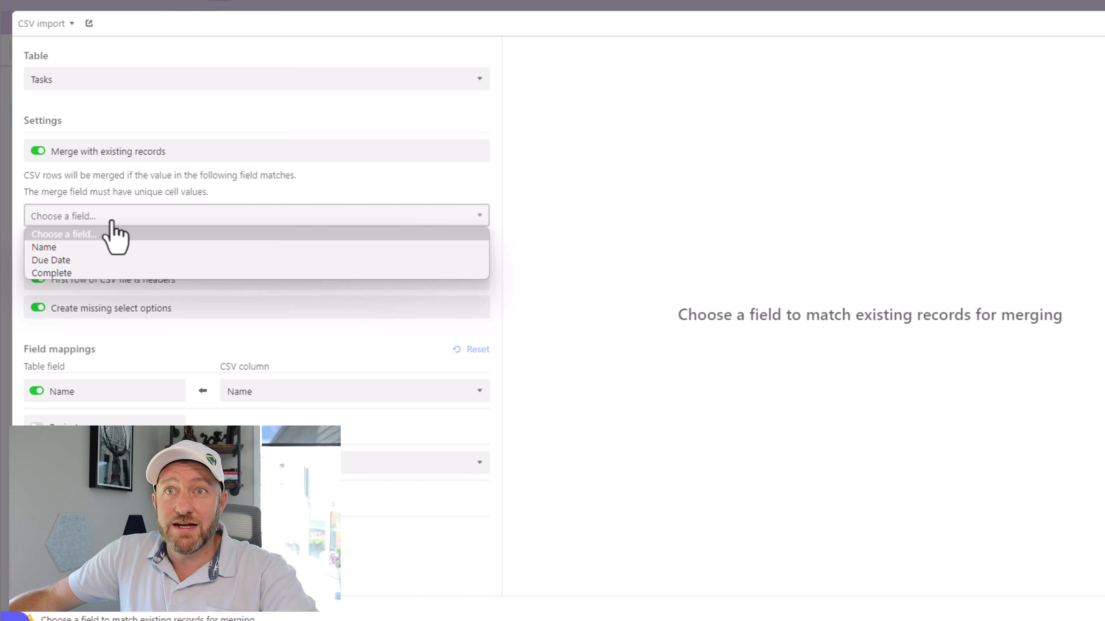
click(105, 248)
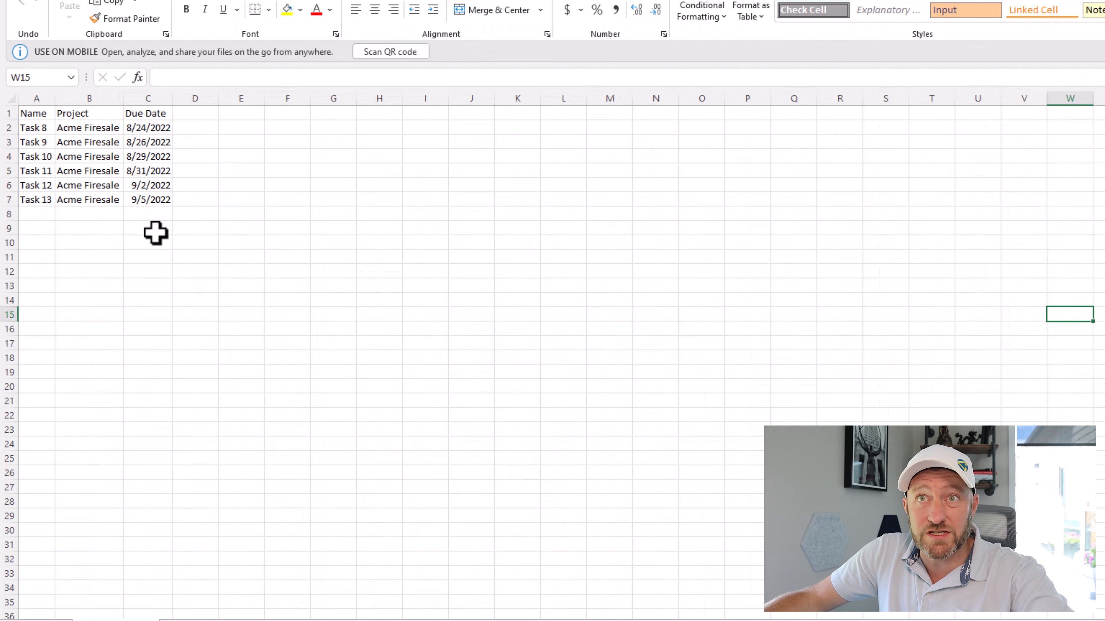
Switch to the import example spreadsheet in Excel and check its header row
drag(40, 114, 158, 117)
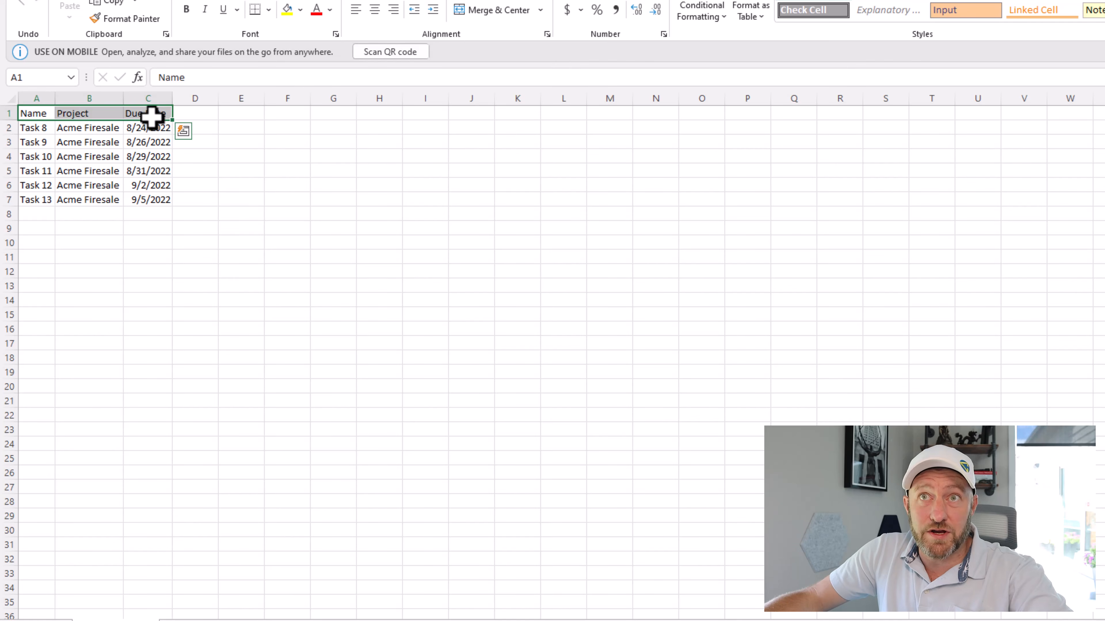
click(28, 114)
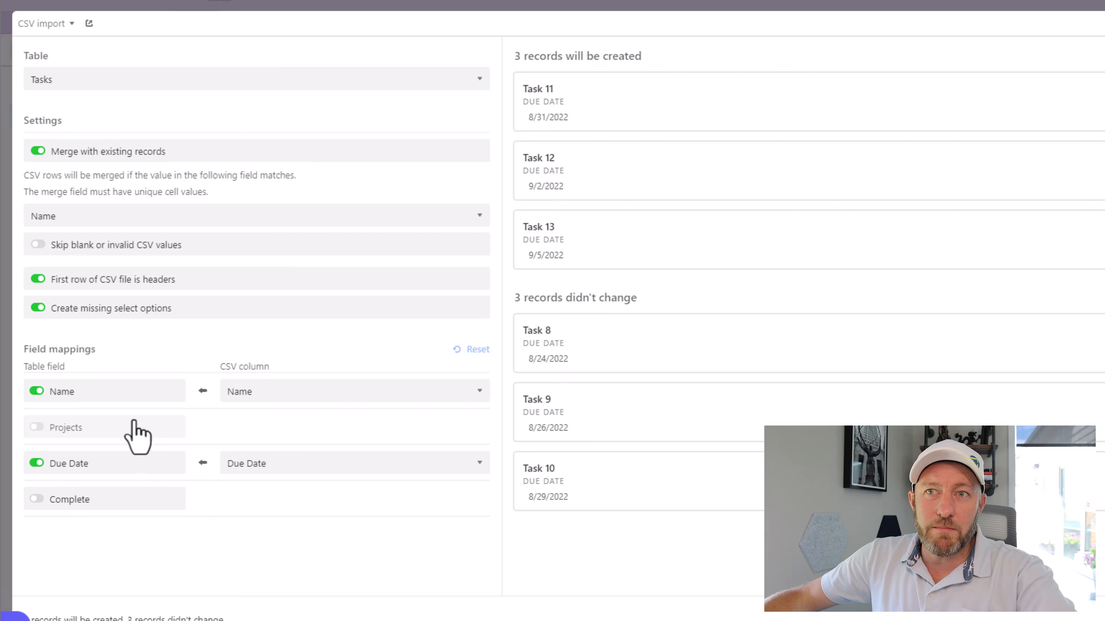
Include the Projects field in the CSV import, map it to the Project column, and save the records
click(119, 430)
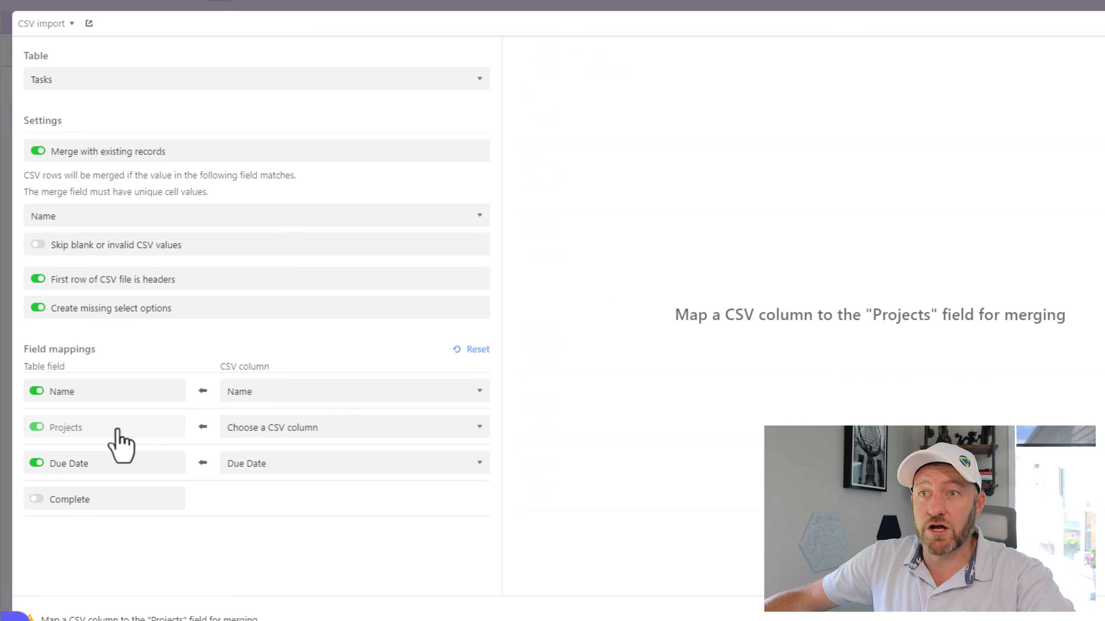
click(277, 430)
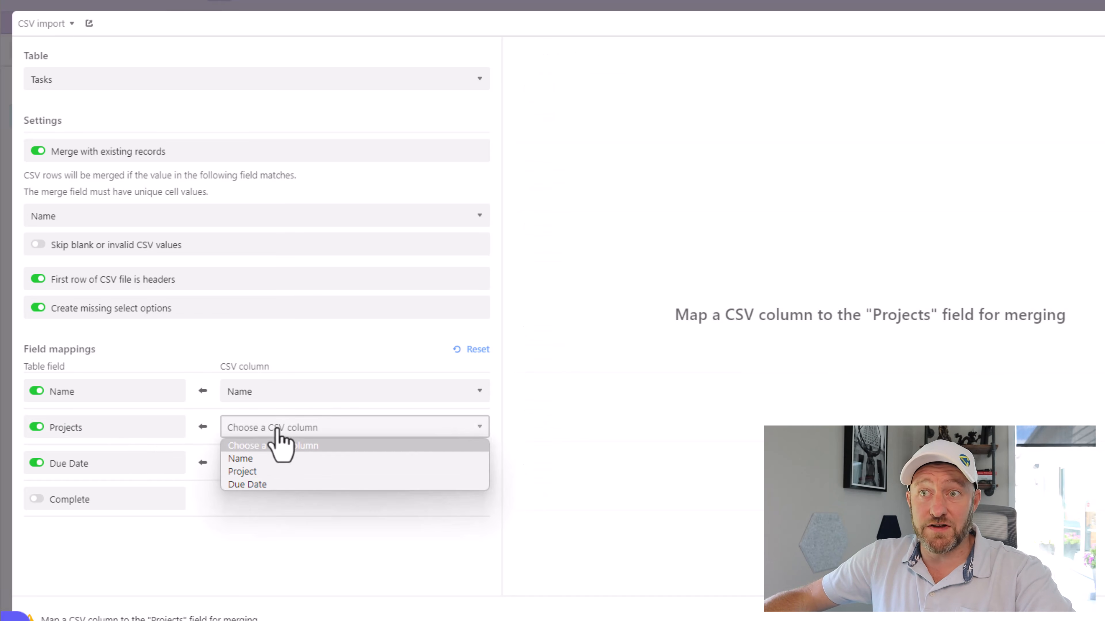
click(240, 471)
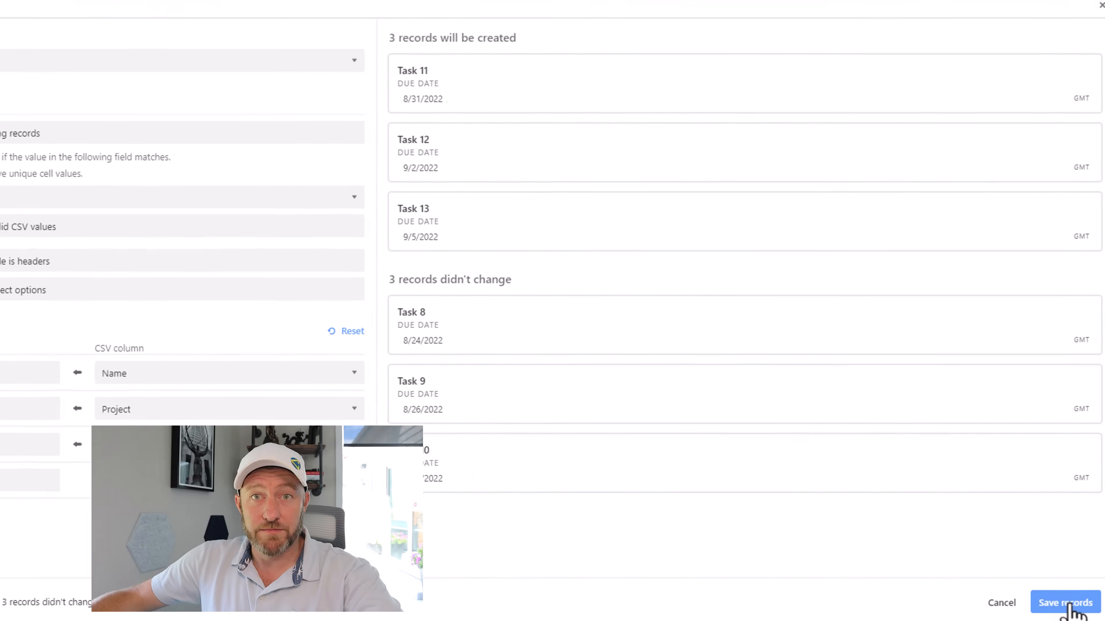
click(1056, 606)
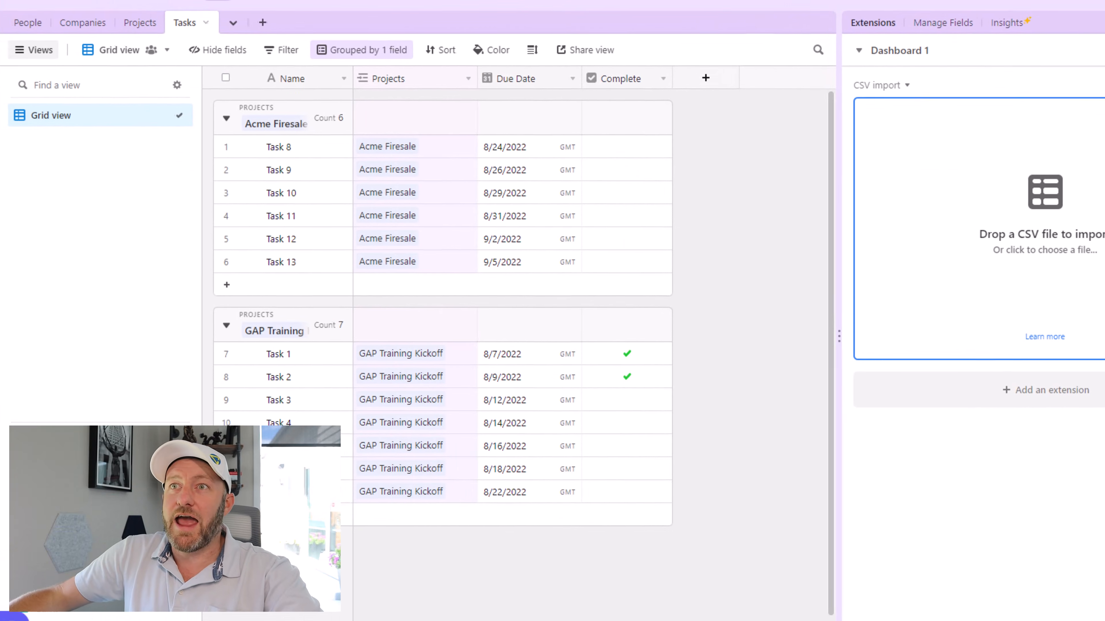
Check the imported Task 11 to Task 13 rows and view the expanded Task 13 record and its activity
click(282, 216)
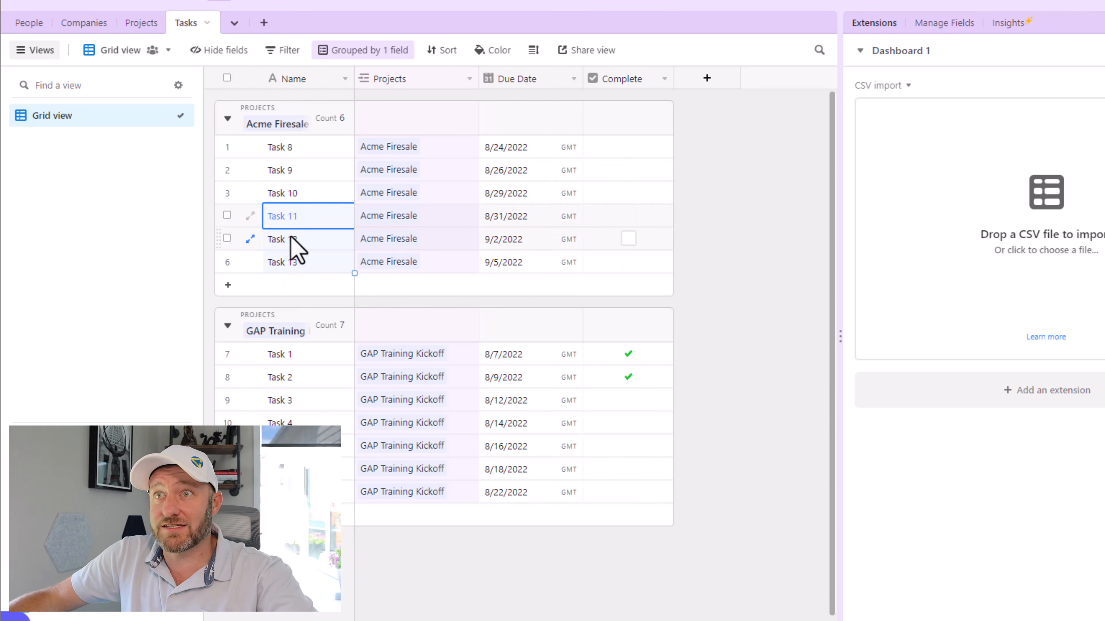
click(294, 263)
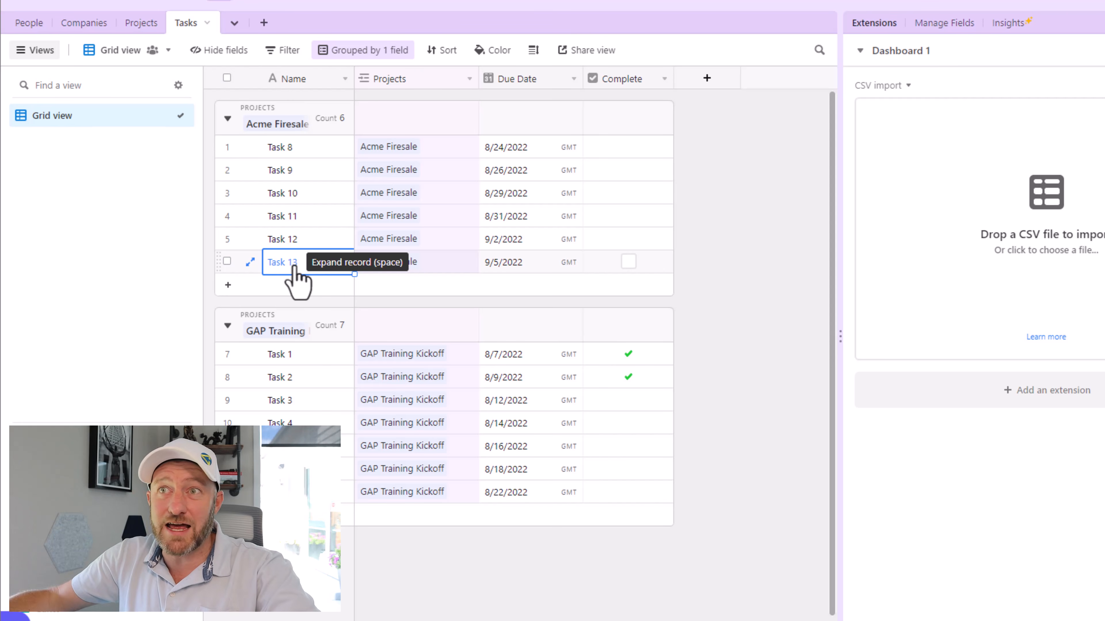
key(space)
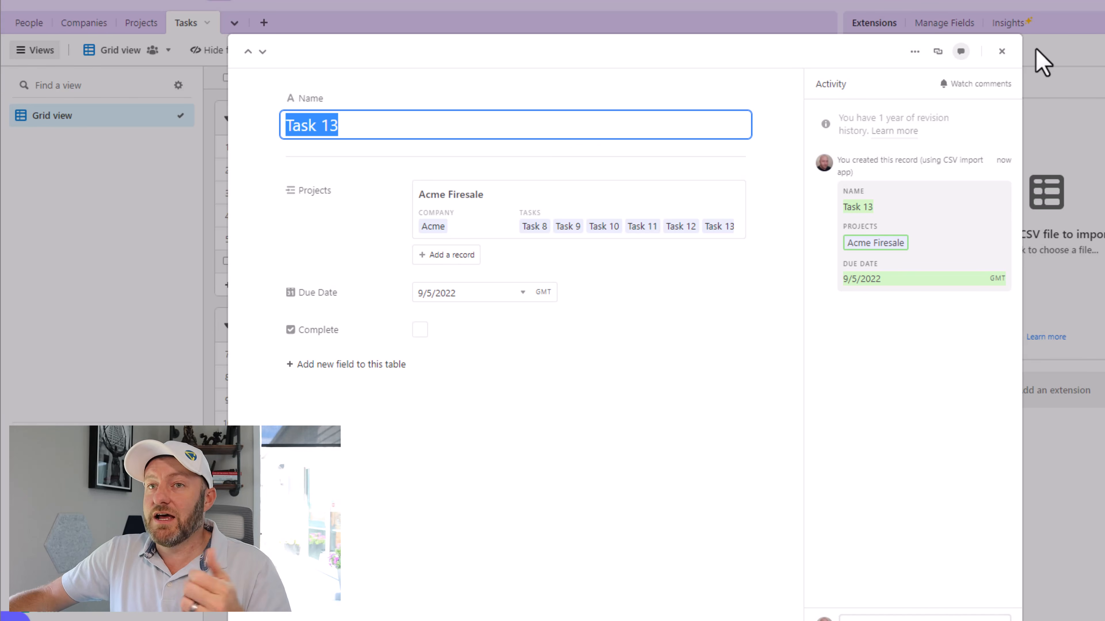
click(1045, 50)
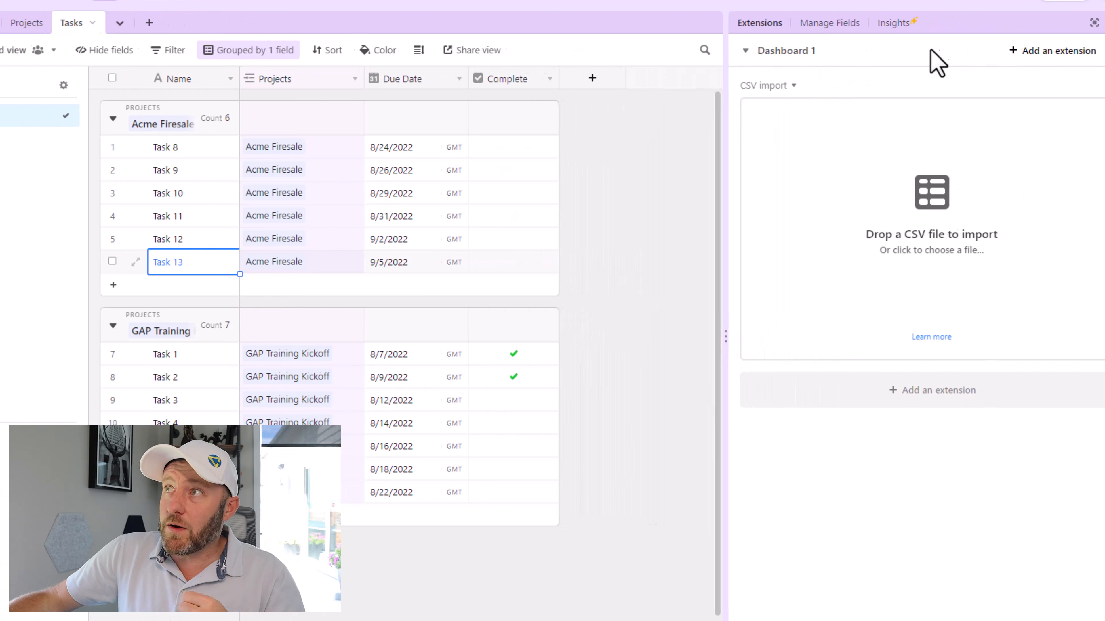
Add the Base schema extension from the marketplace to the dashboard
click(926, 398)
scroll(468, 370, down, 3)
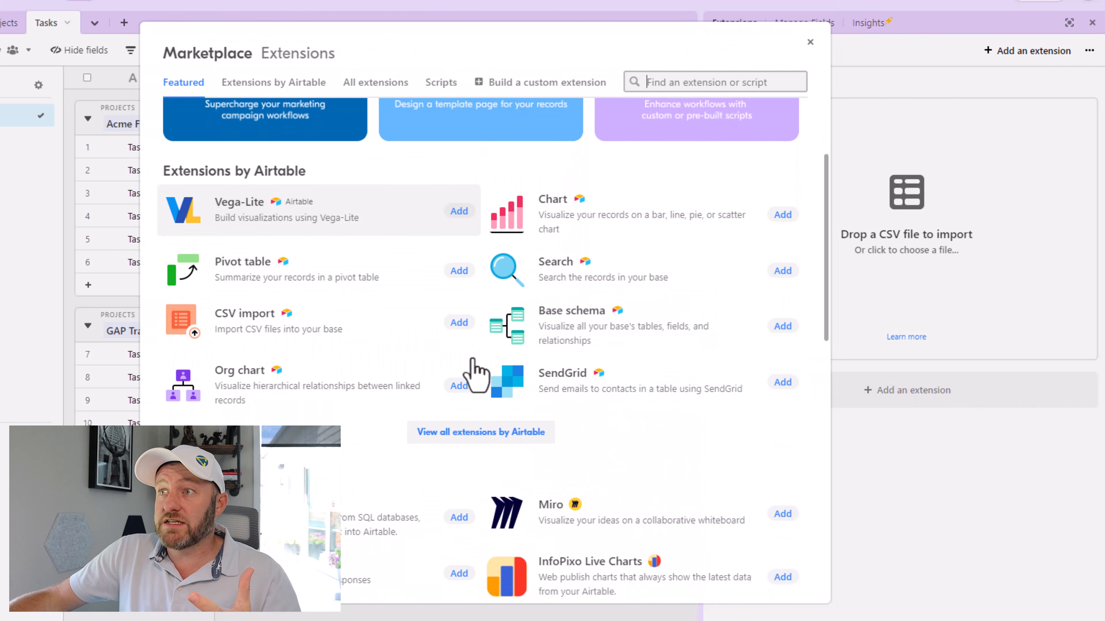
click(559, 341)
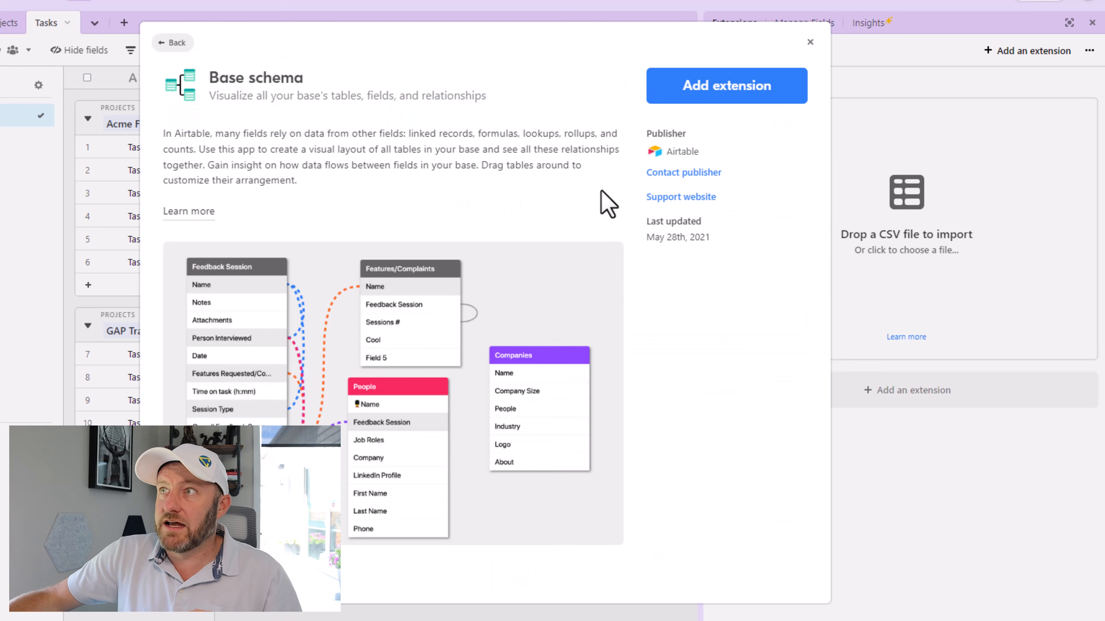
click(687, 98)
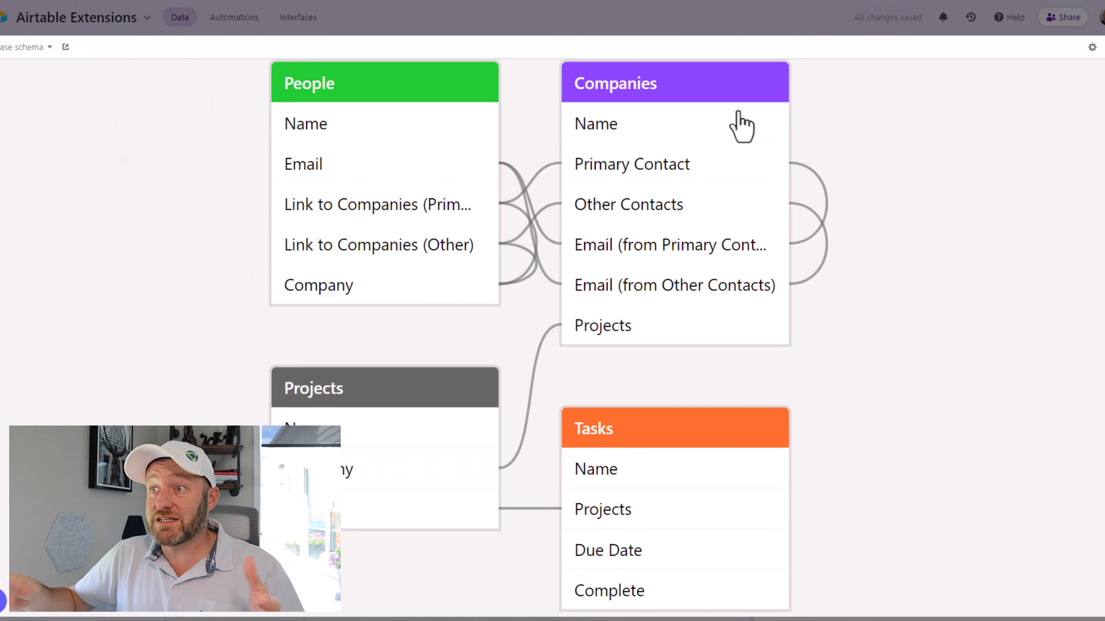
Spread the People, Companies, Projects and Tasks tables apart in the schema diagram so their connecting lines are easier to follow
scroll(865, 252, down, 3)
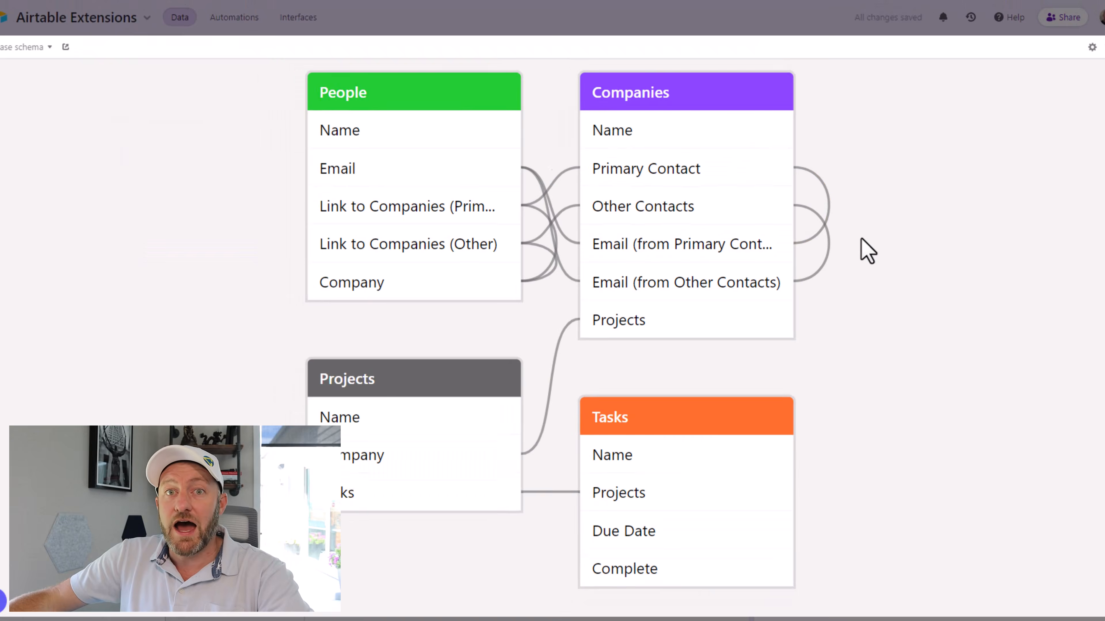
scroll(859, 242, down, 2)
drag(531, 144, 399, 141)
drag(567, 114, 825, 114)
drag(625, 367, 846, 424)
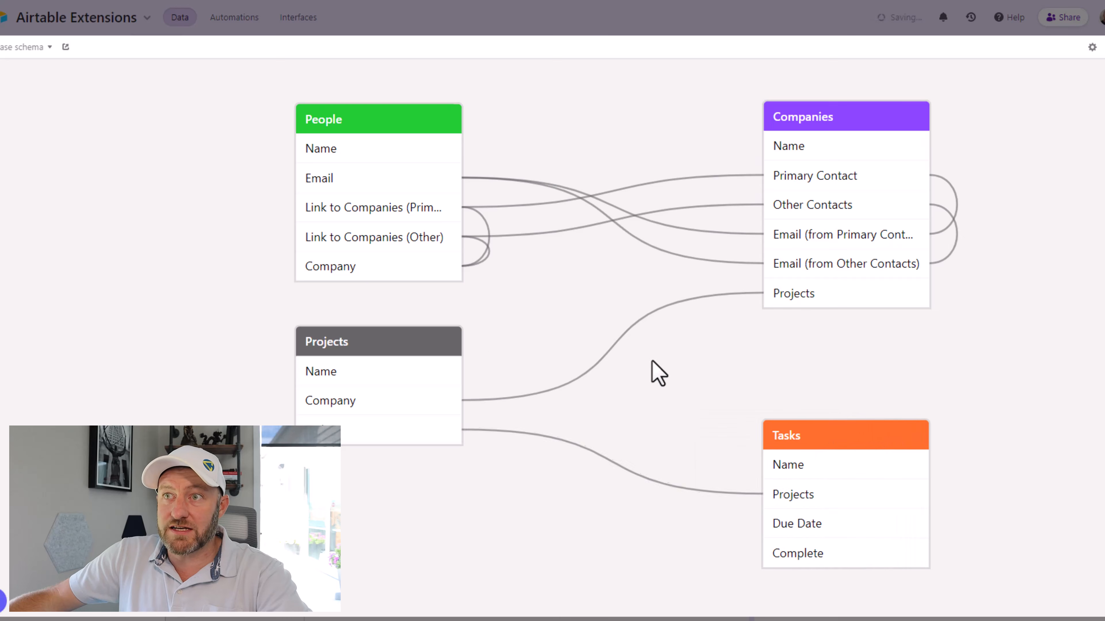
drag(426, 343, 438, 350)
drag(381, 115, 256, 133)
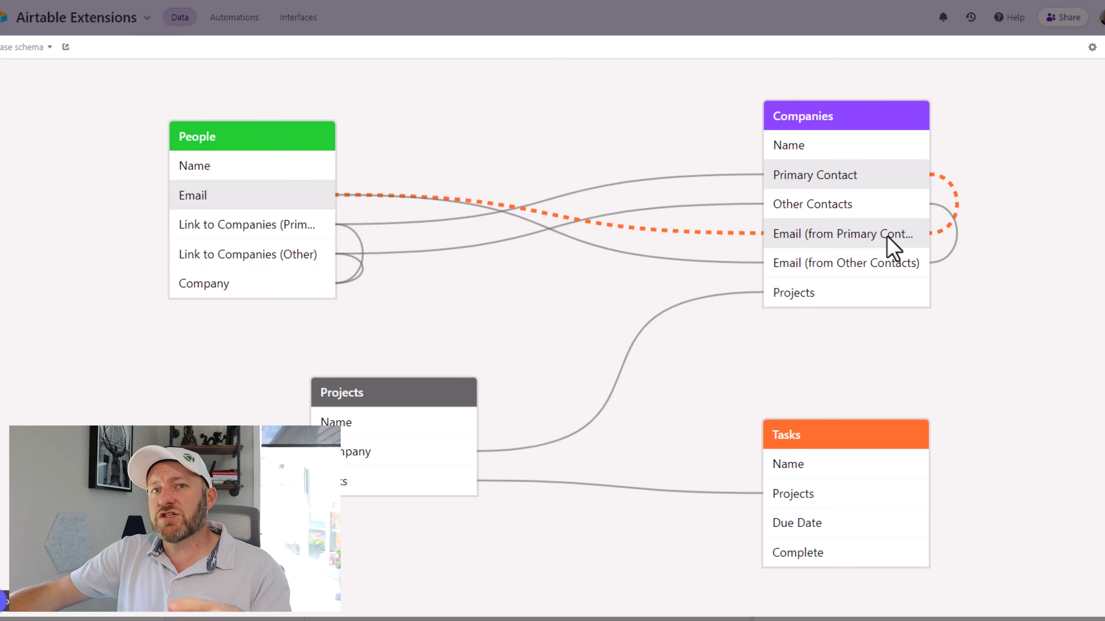
Close the full-screen schema and examine the primary and other company links in the People table
click(436, 16)
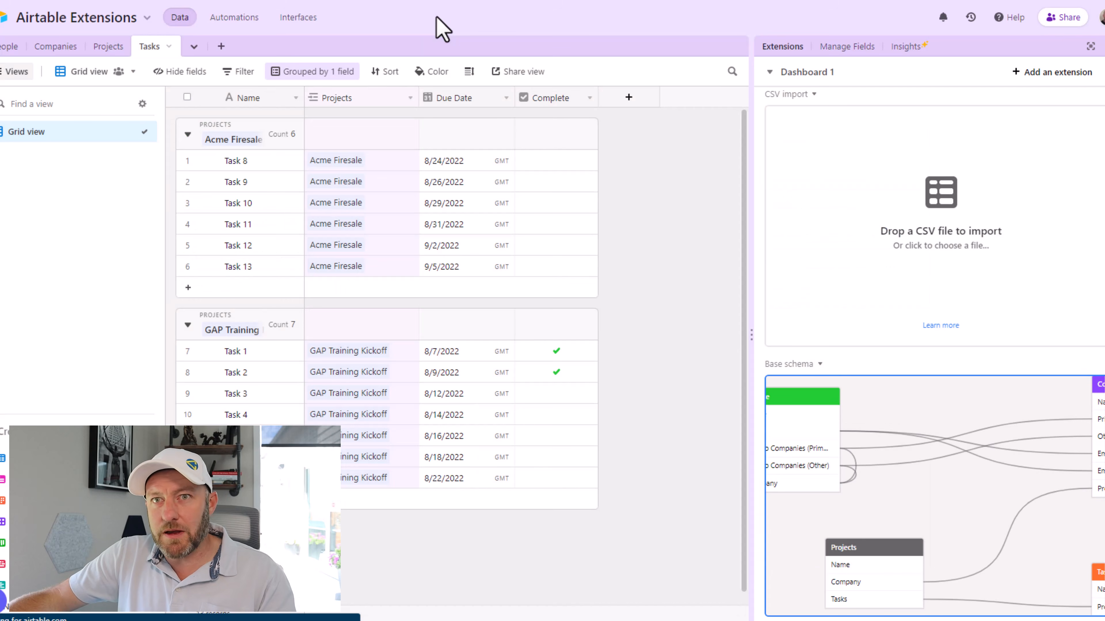
click(8, 47)
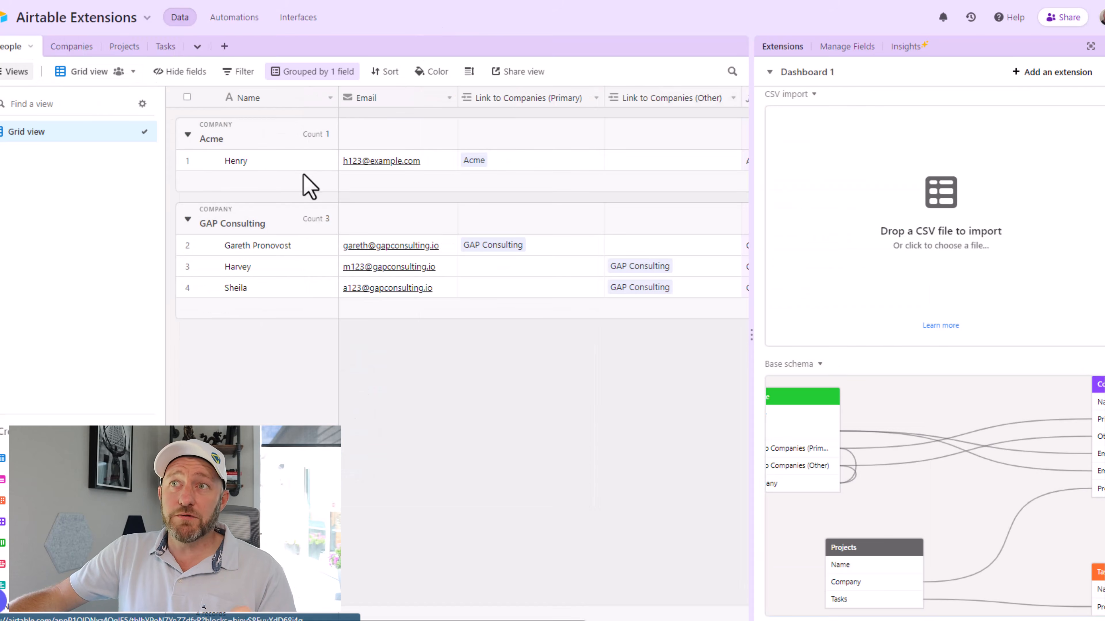
click(518, 165)
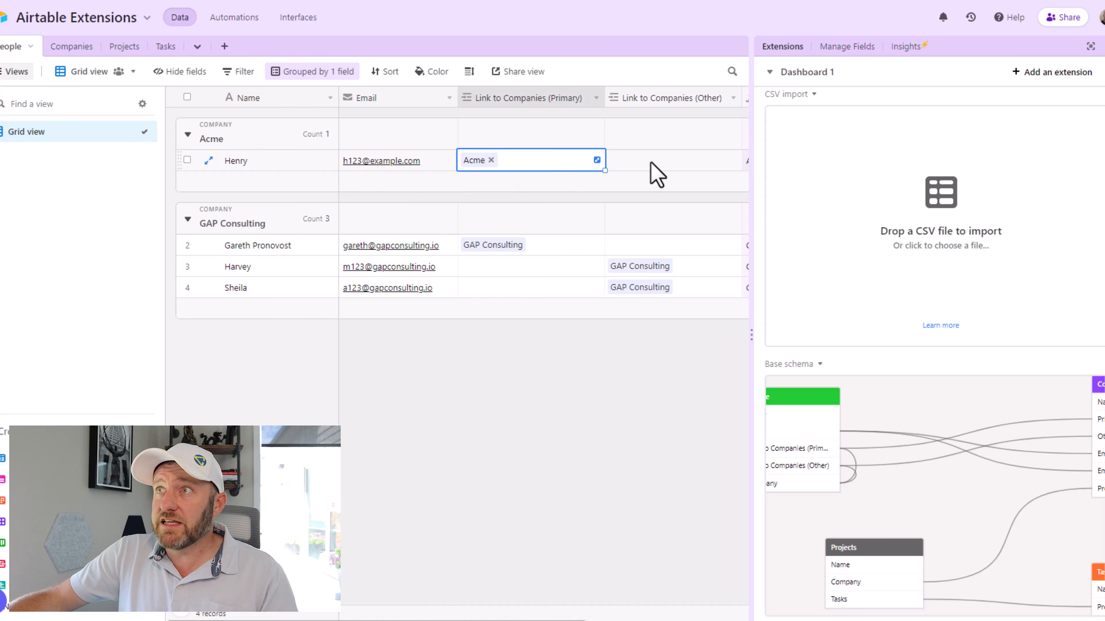
click(649, 168)
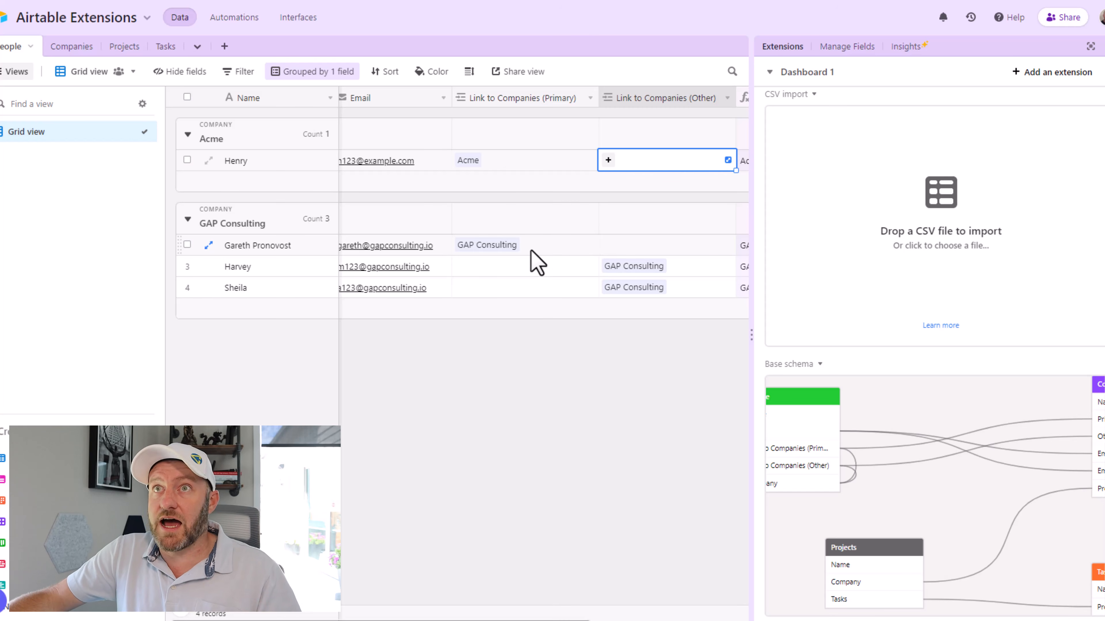
Examine GAP Consulting's contact links and email lookups in the Companies table, and enlarge the base schema diagram
click(75, 51)
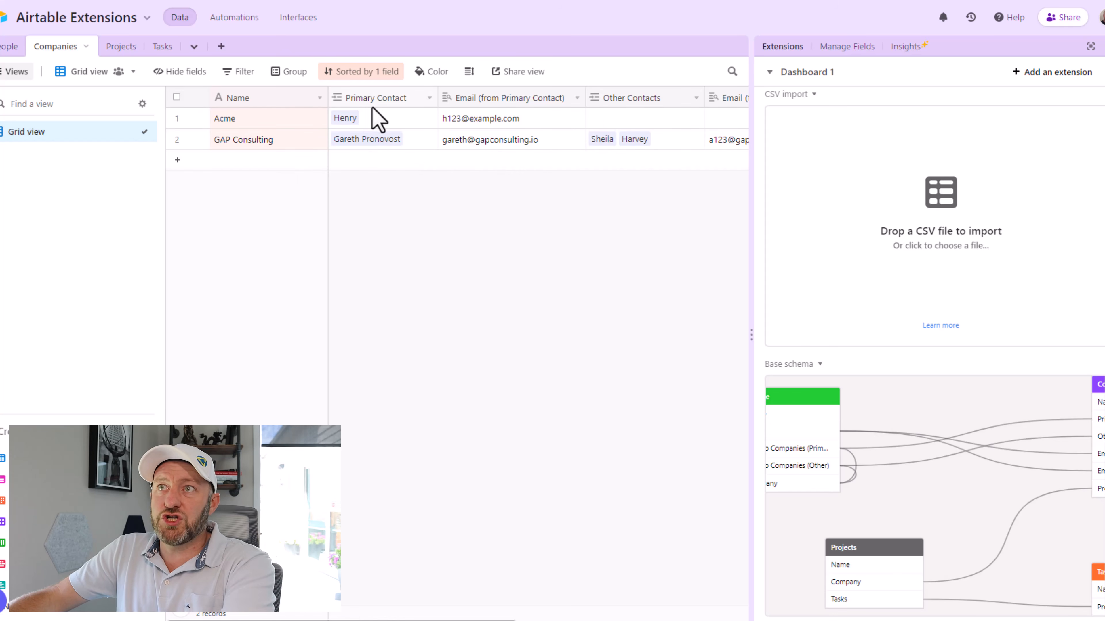
click(385, 144)
click(244, 145)
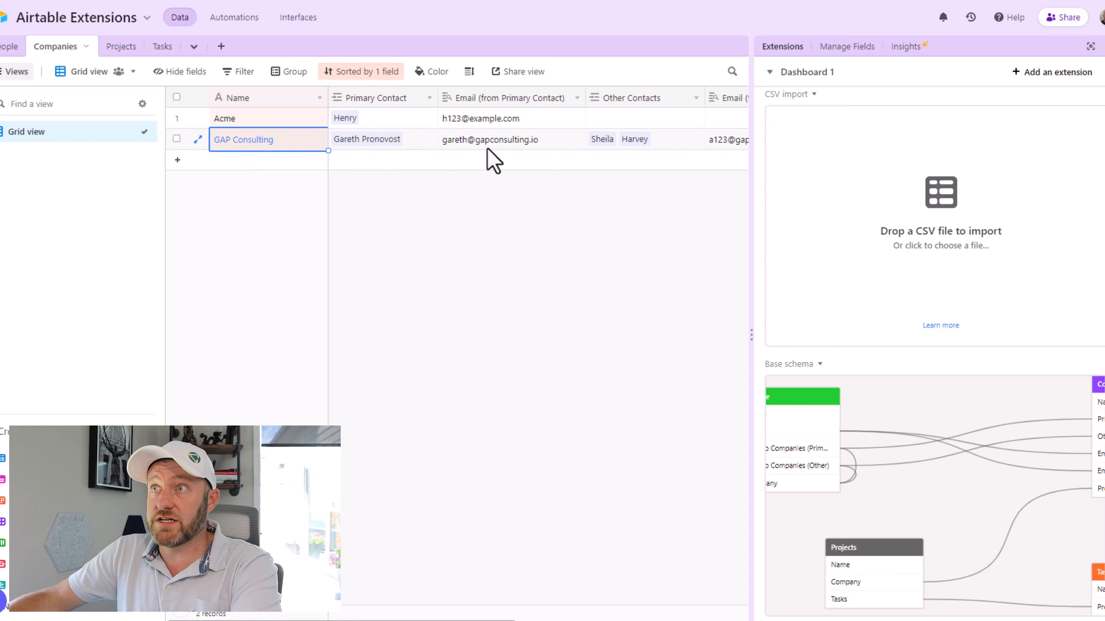
click(632, 148)
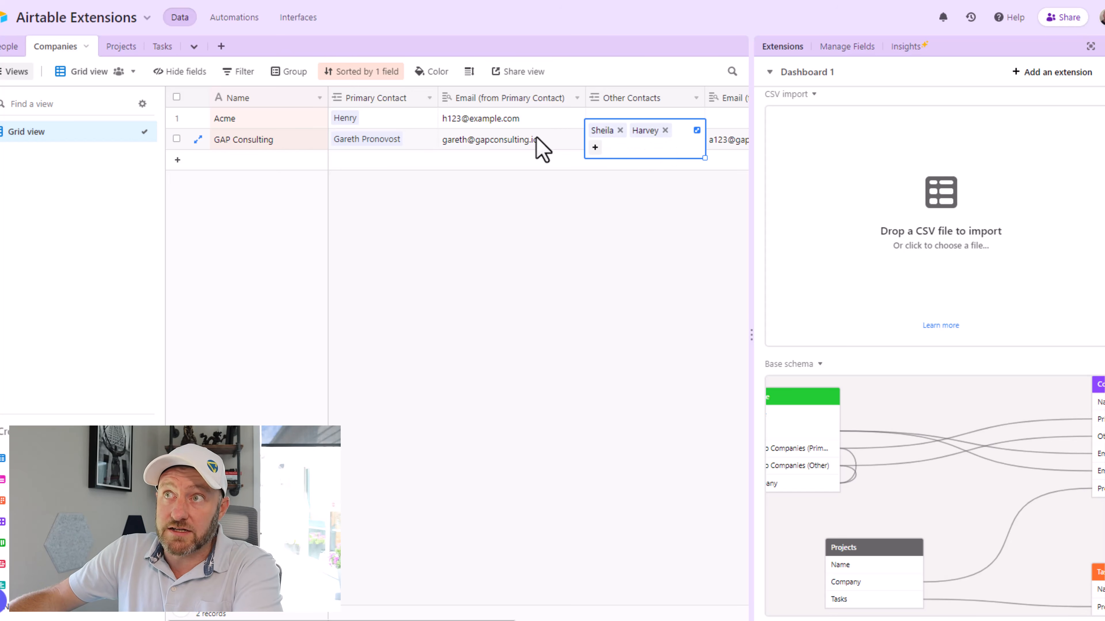
click(463, 145)
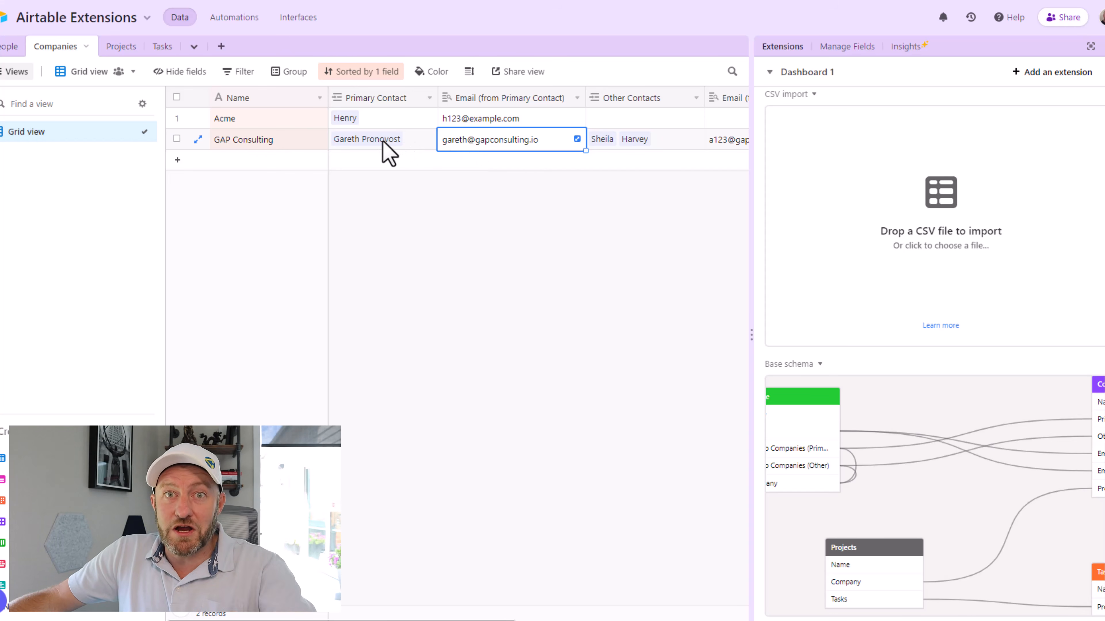
click(721, 146)
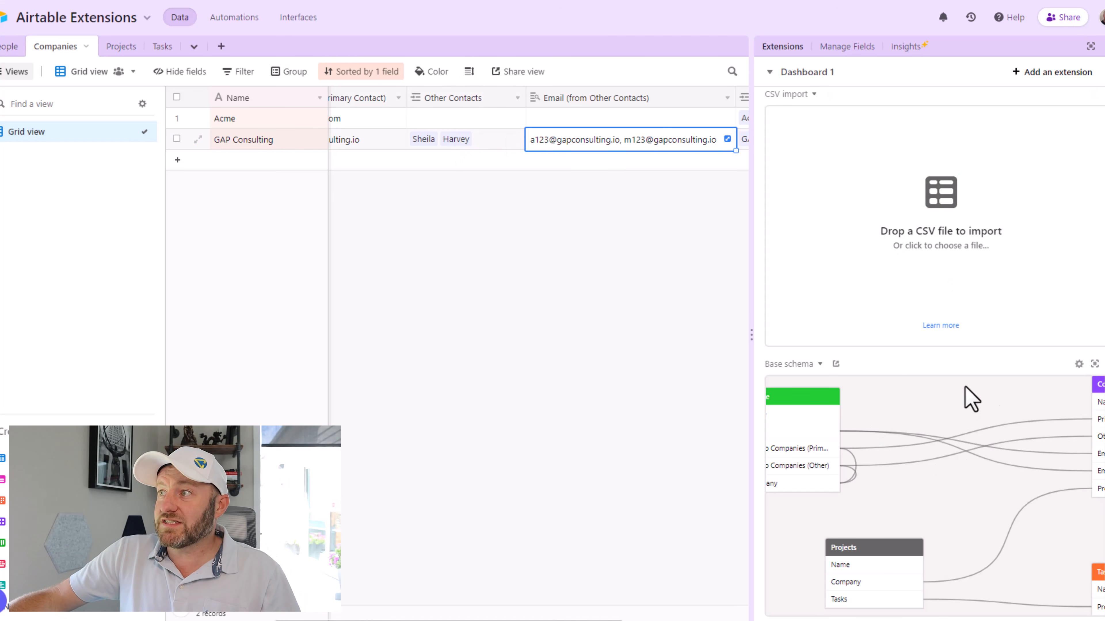
click(1094, 364)
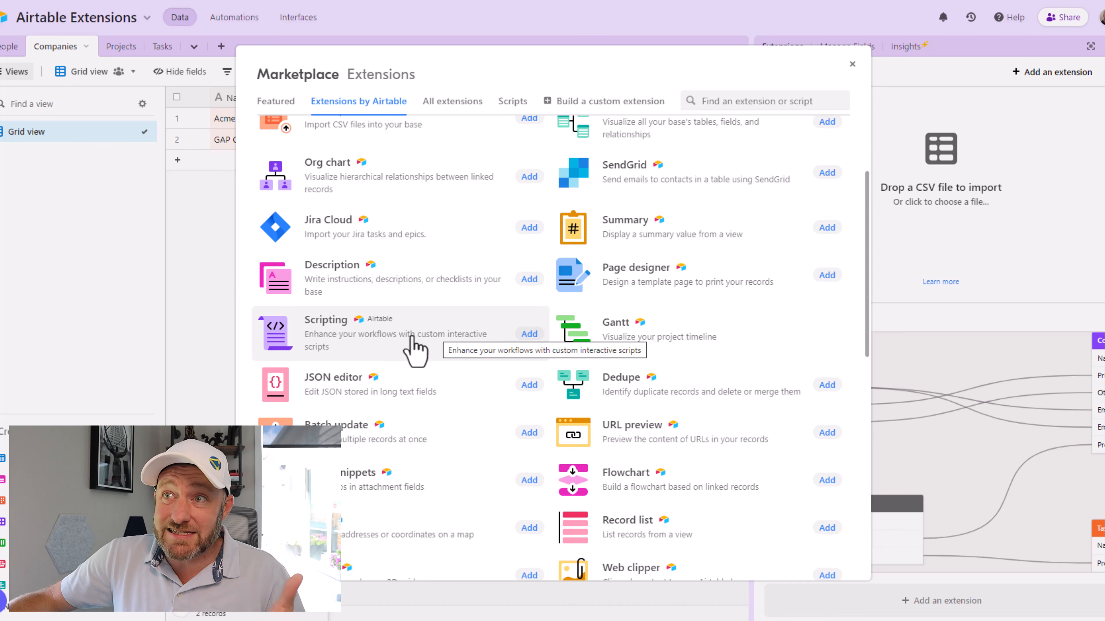
Add the Scripting extension from the marketplace to the dashboard
click(423, 345)
click(791, 116)
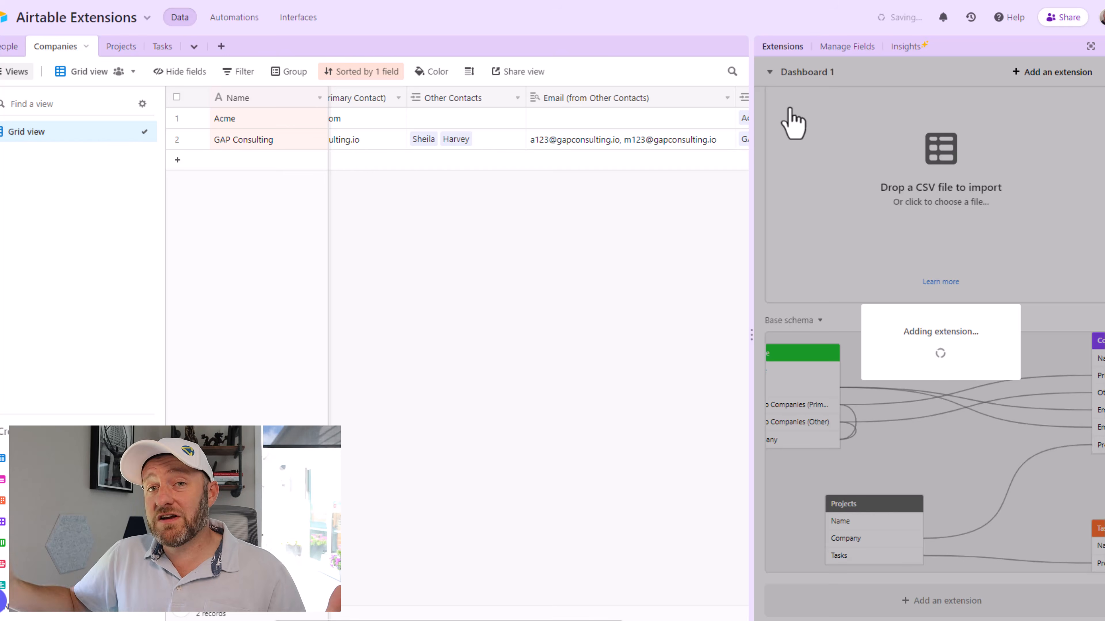